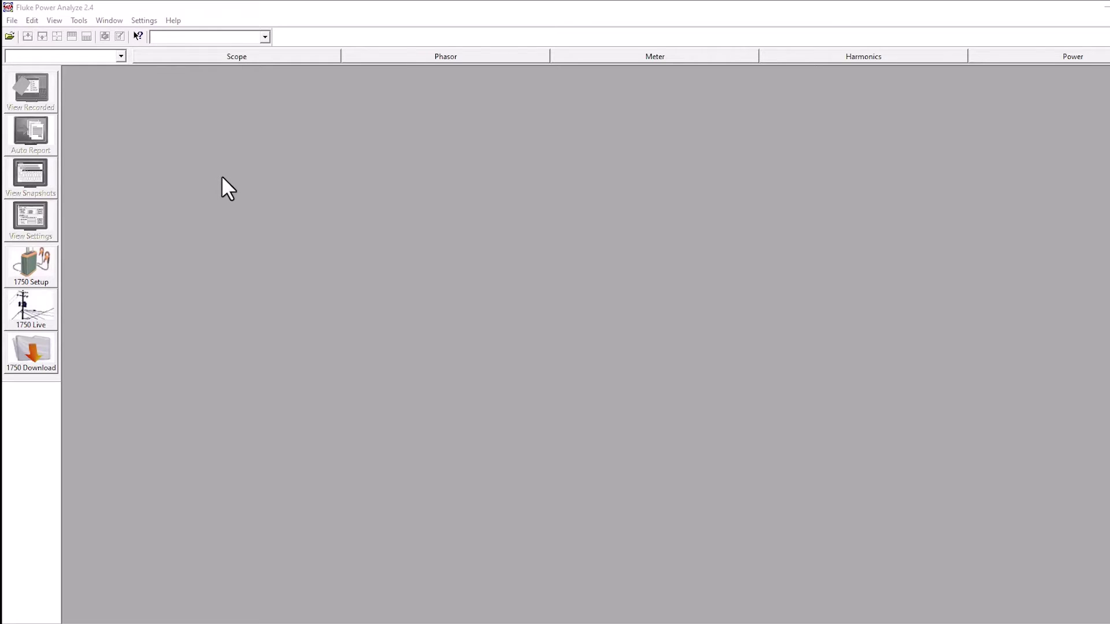
# - Enter 'Acme Electrical Testing' as the Company in the 1750 Setup measurement settings
pyautogui.click(38, 263)
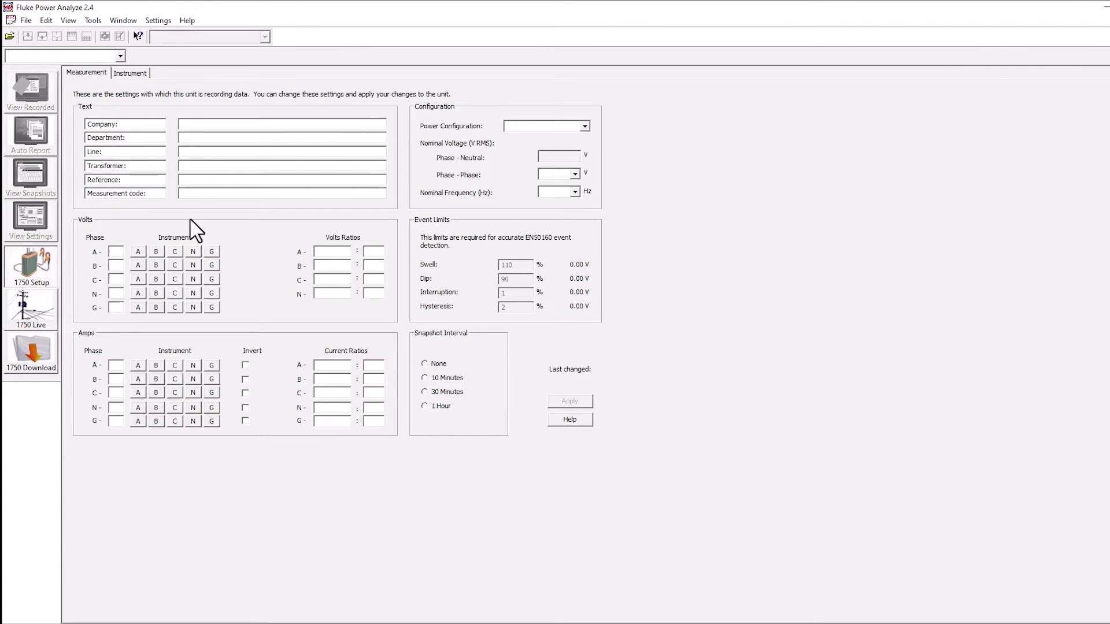
pyautogui.click(345, 168)
pyautogui.write('A')
pyautogui.write('cm')
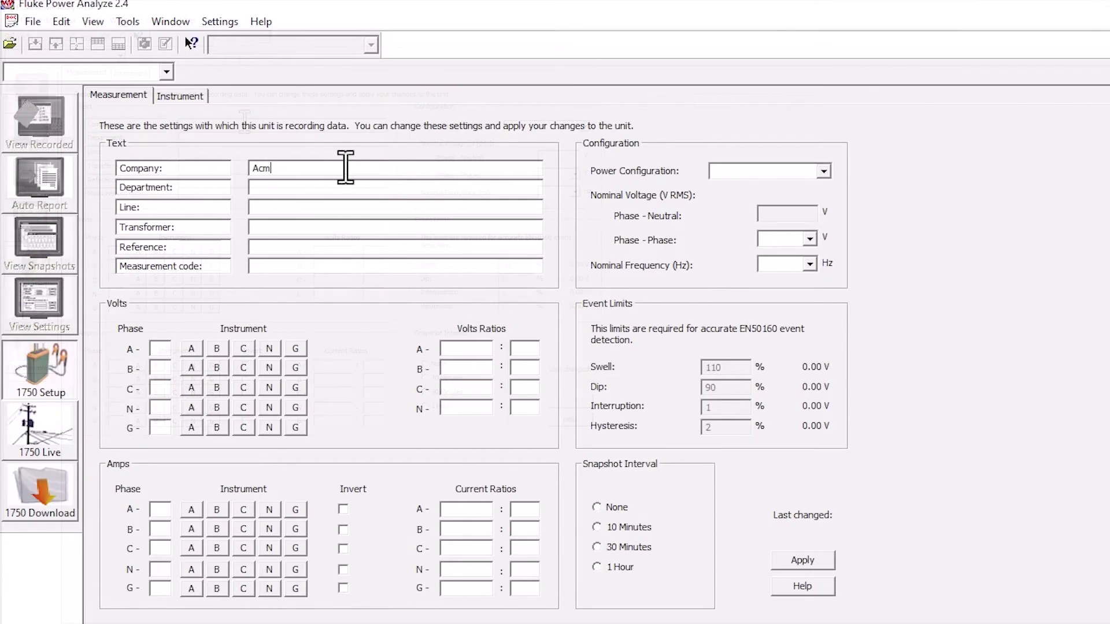
pyautogui.write('e Elect')
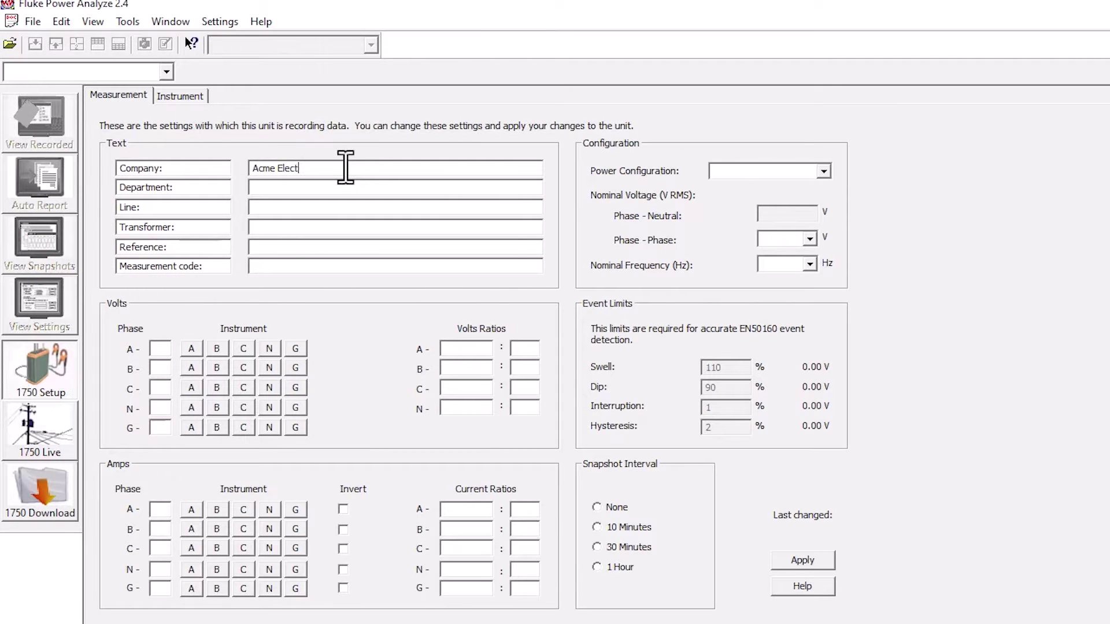
pyautogui.write('rical Testing')
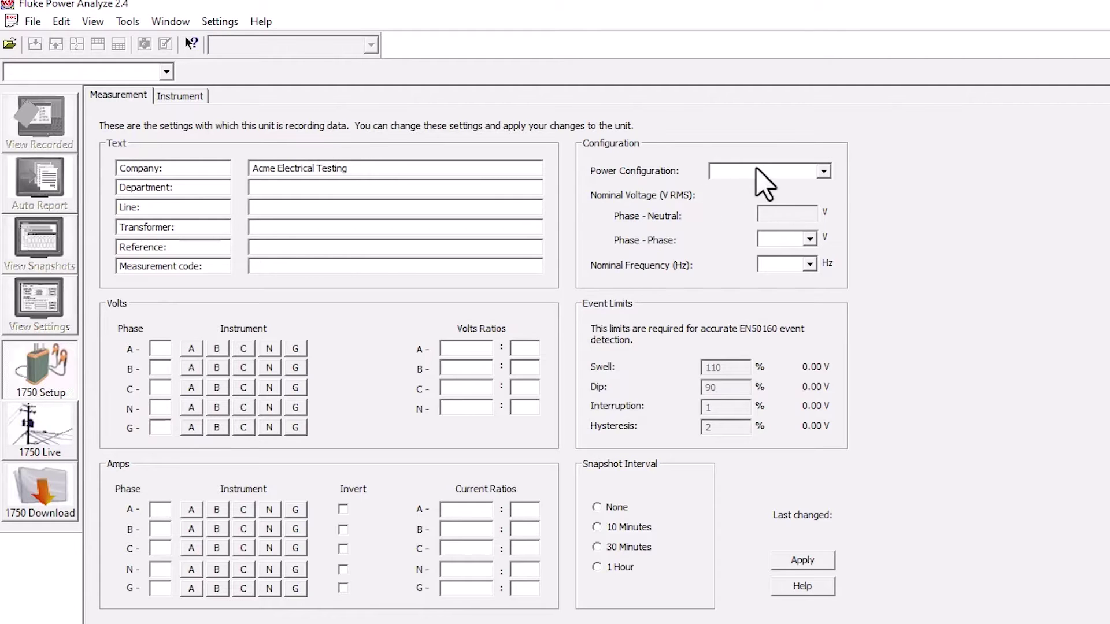
# - Choose 1-ph with Neutral, 120 V and 60 Hz, then apply the settings
pyautogui.click(823, 171)
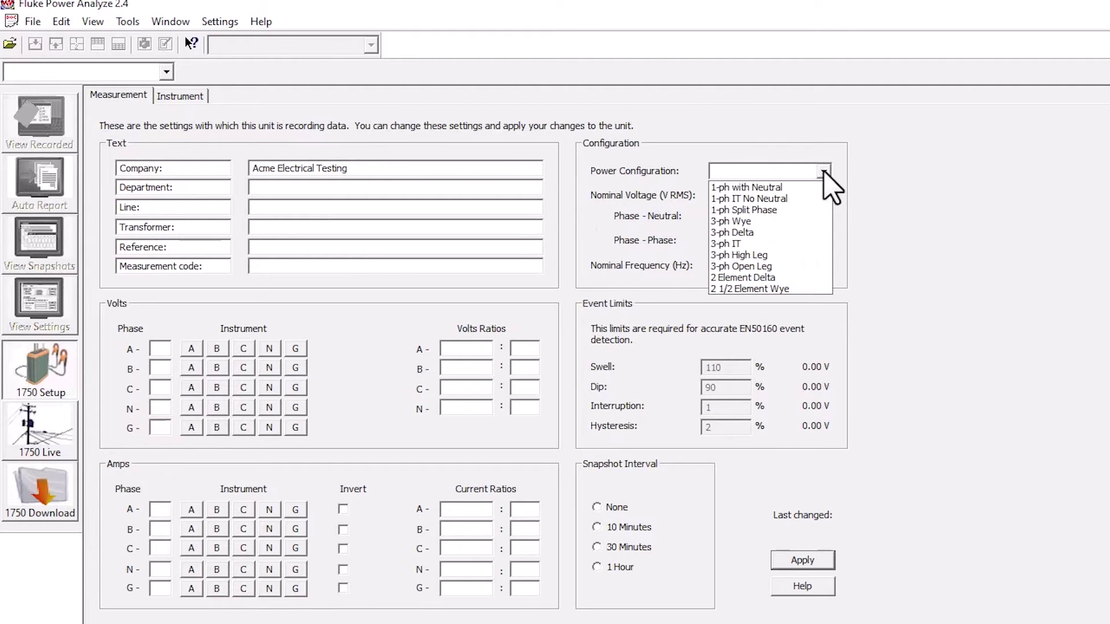
pyautogui.click(754, 189)
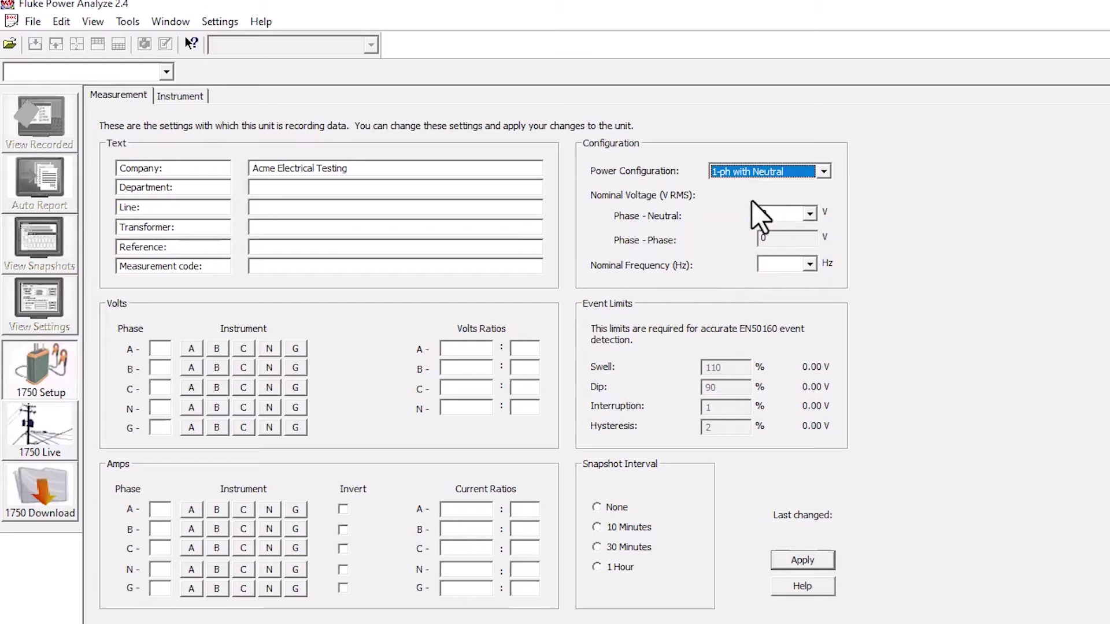
pyautogui.click(810, 214)
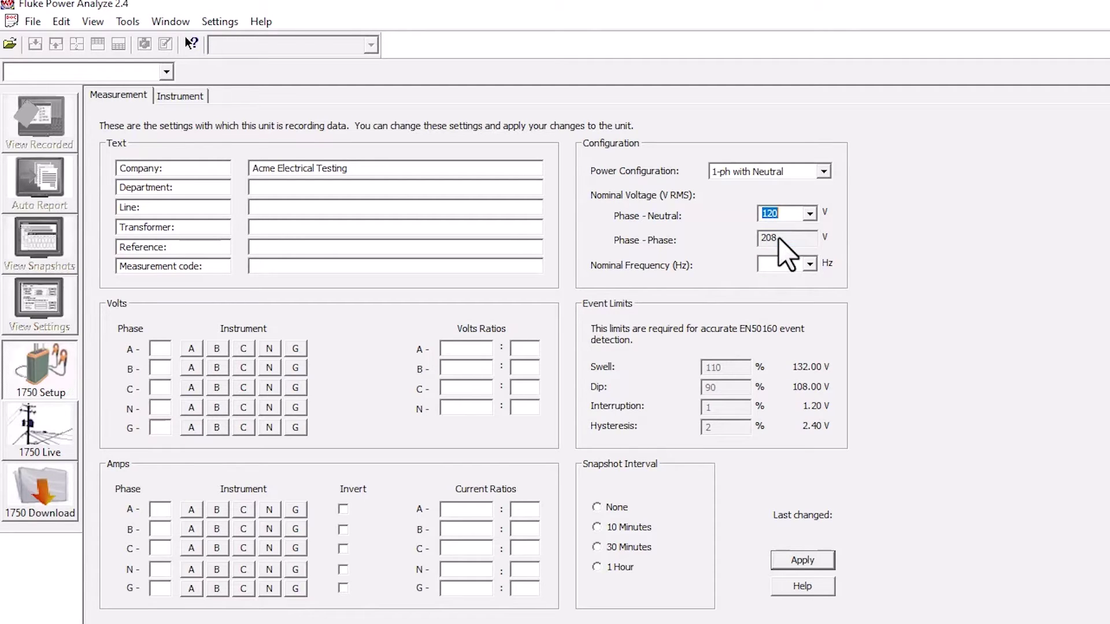
pyautogui.click(810, 265)
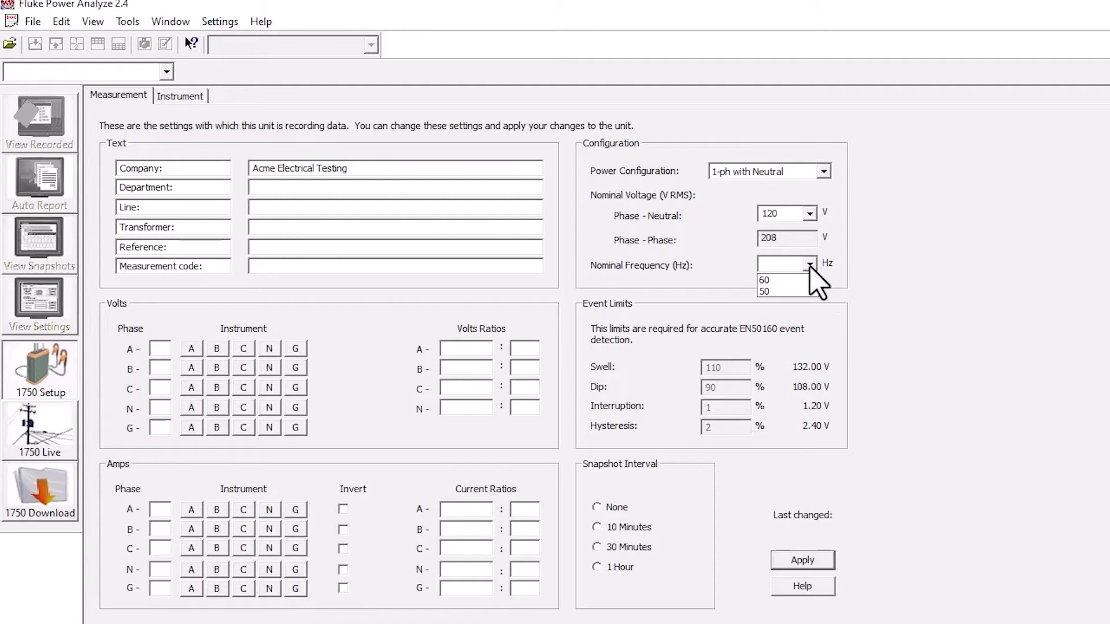
pyautogui.click(793, 280)
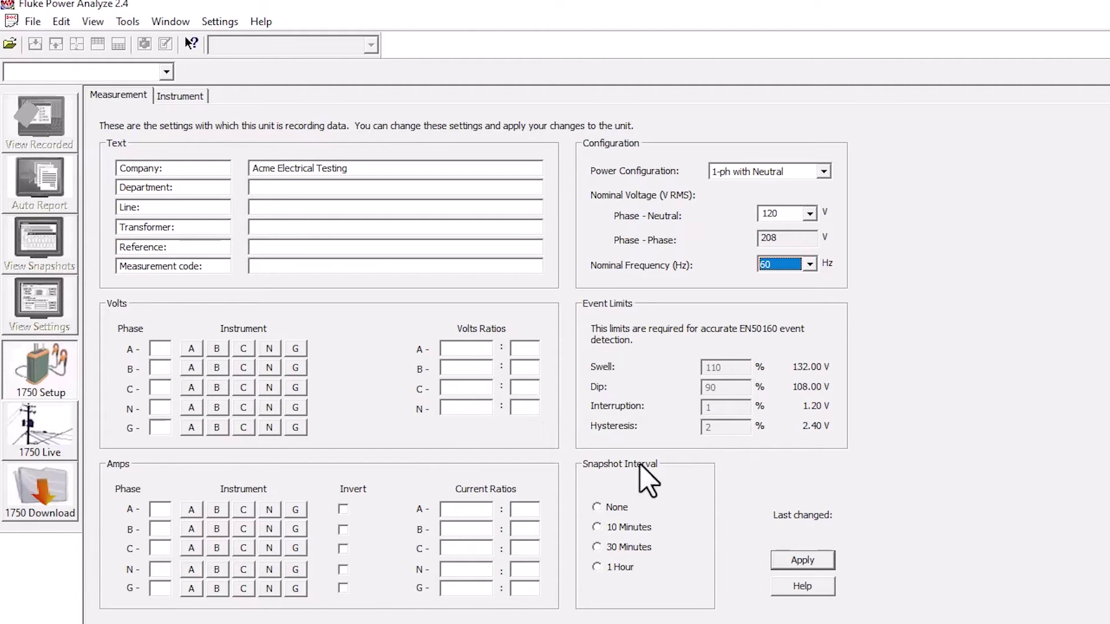
pyautogui.click(807, 561)
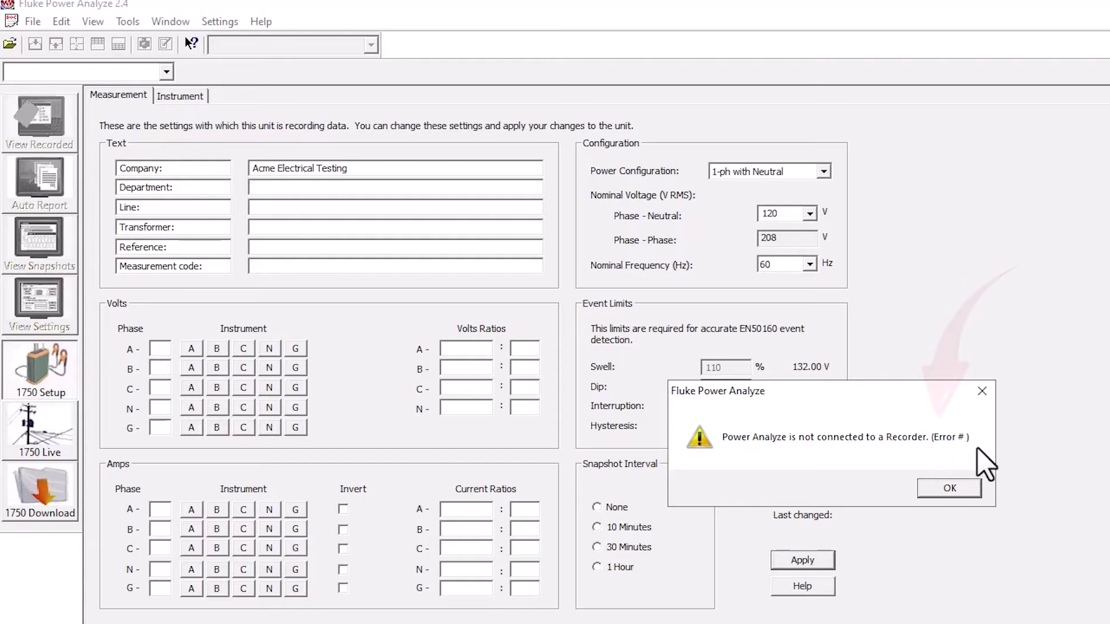
# - Dismiss the not-connected error and switch to the 1750 Live scope view
pyautogui.click(952, 490)
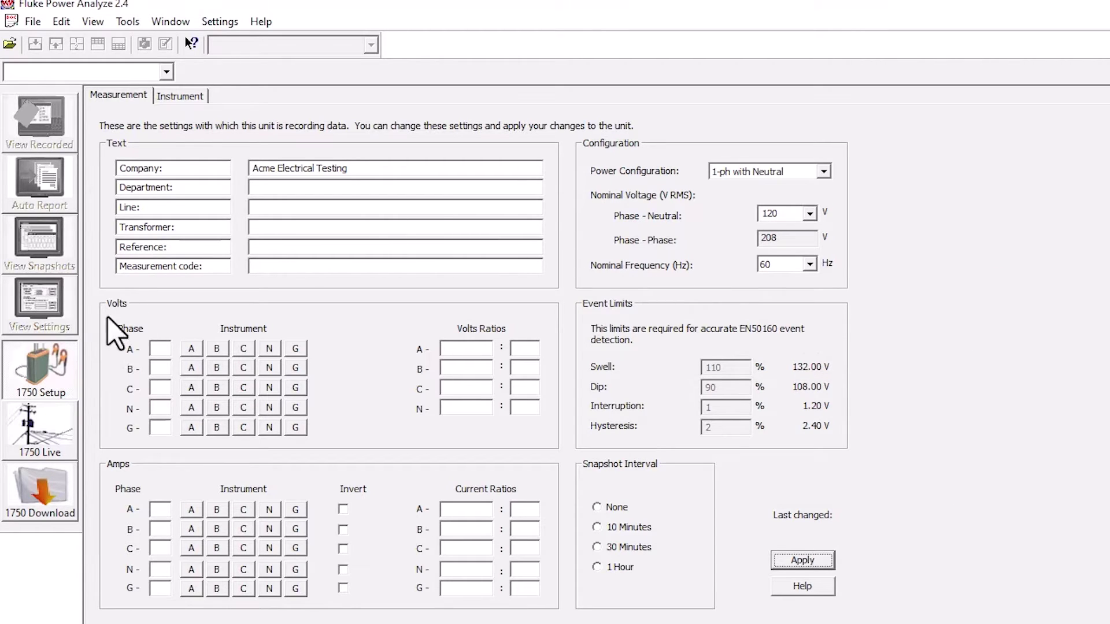
pyautogui.click(32, 430)
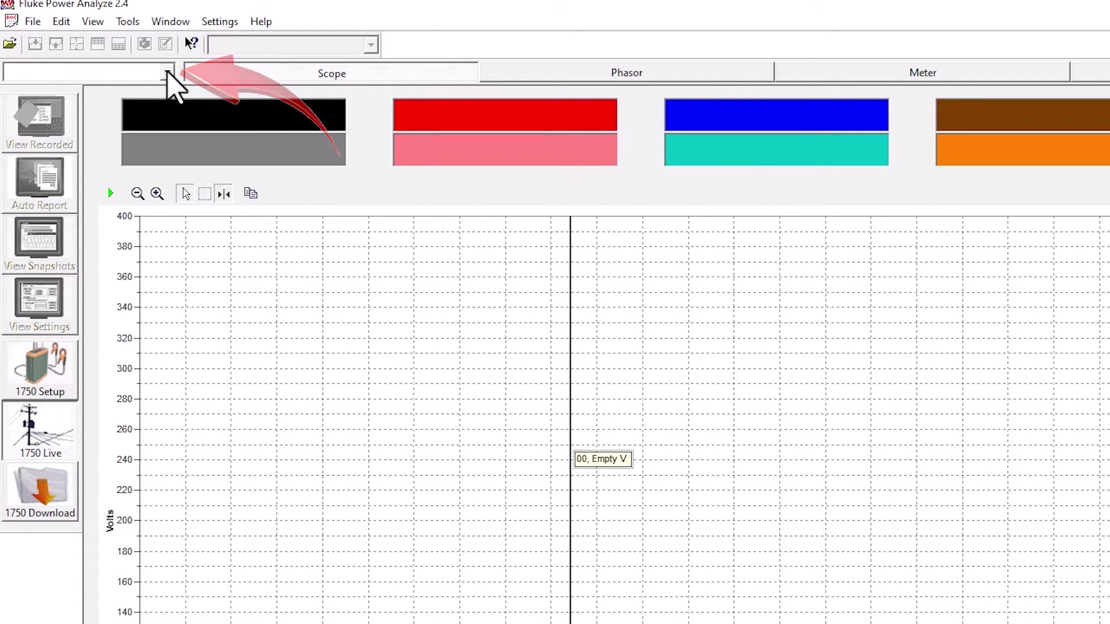
# - Check the recorder list three times, find no recorder, and return to 1750 Setup
pyautogui.click(167, 71)
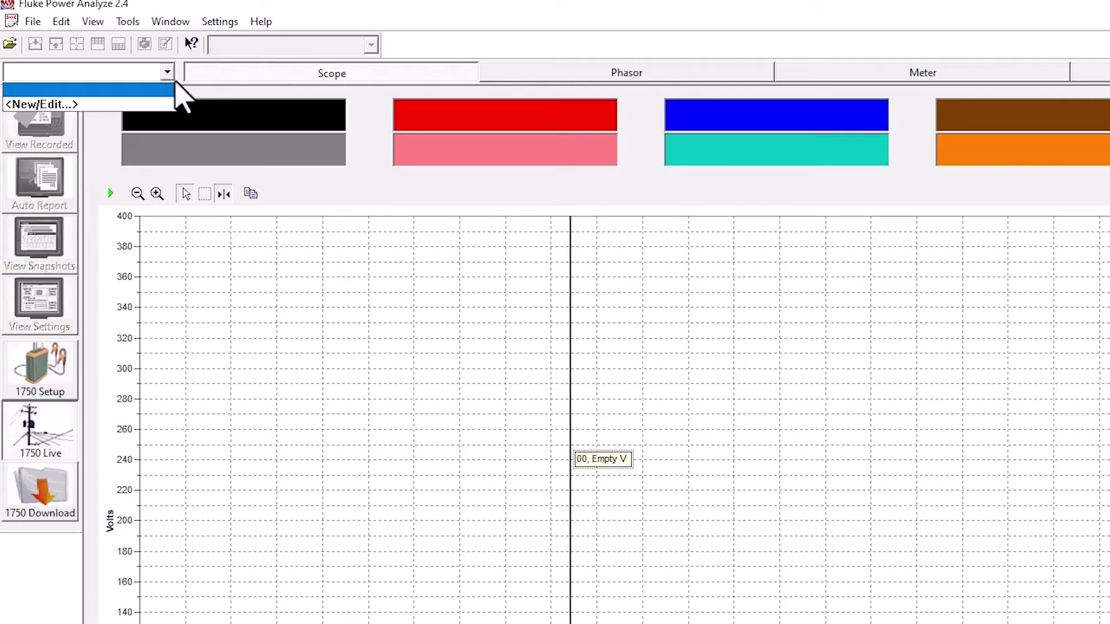
pyautogui.click(168, 72)
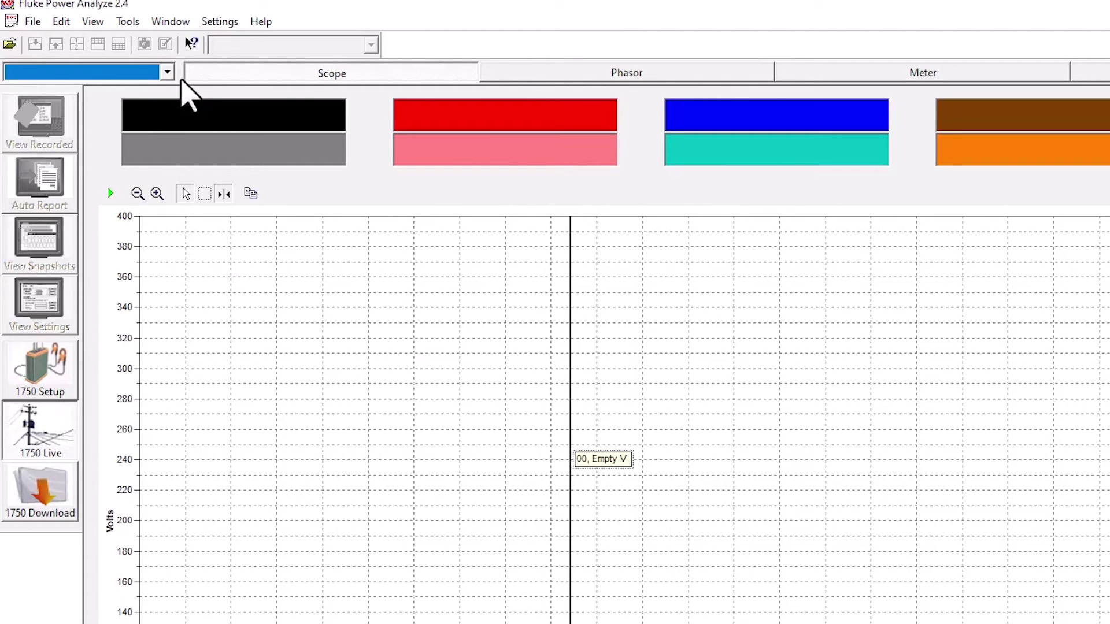
pyautogui.click(168, 73)
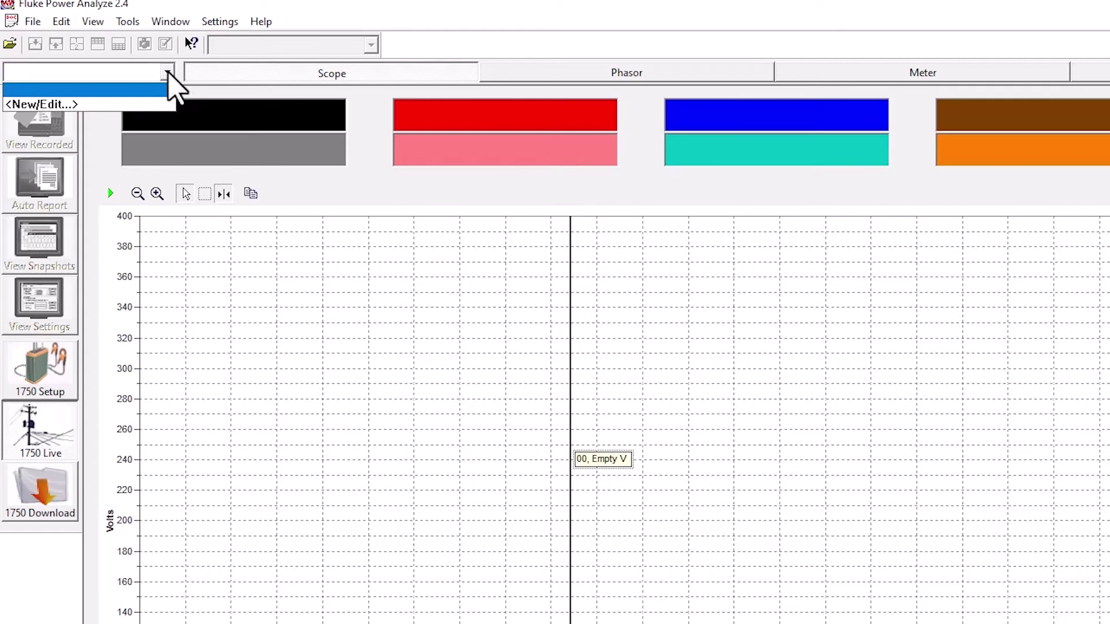
pyautogui.click(168, 72)
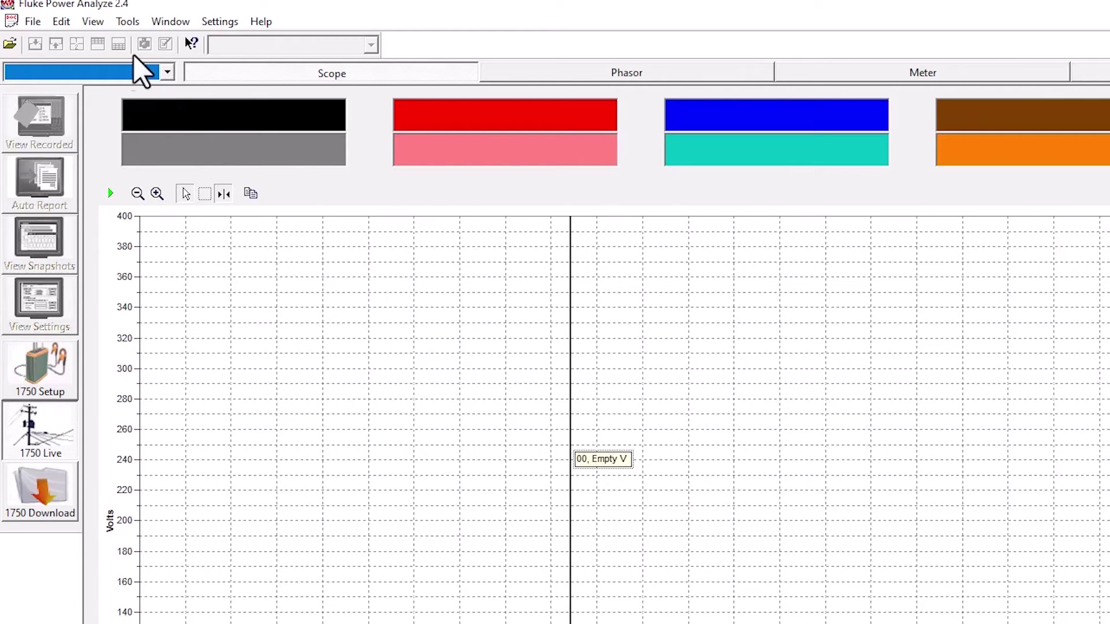
pyautogui.click(166, 73)
pyautogui.click(167, 74)
pyautogui.click(67, 392)
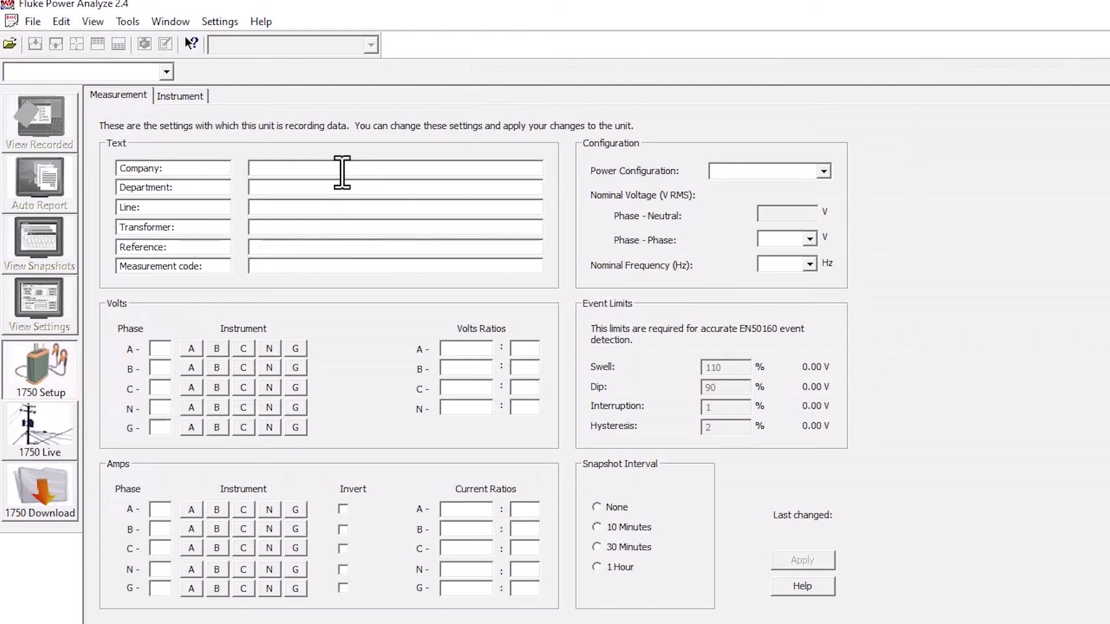
# - Re-enter Company 'Acme Electrical Testing', 1-ph with Neutral, 120 V phase-neutral and 60 Hz
pyautogui.click(345, 168)
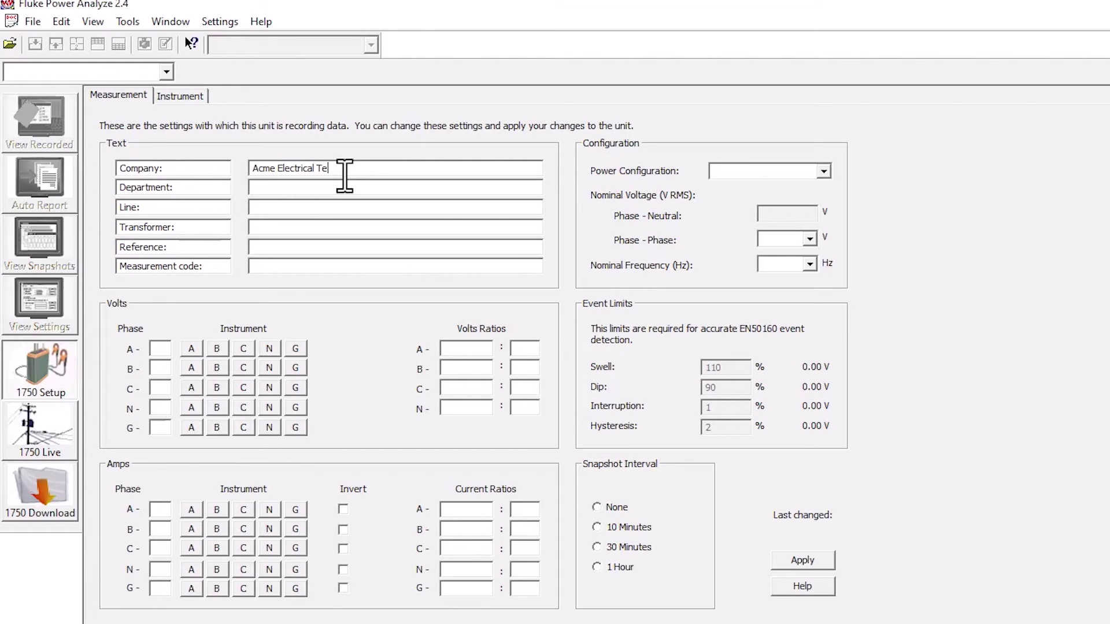
pyautogui.write('Acme Electrical Testing')
pyautogui.click(822, 171)
pyautogui.click(778, 190)
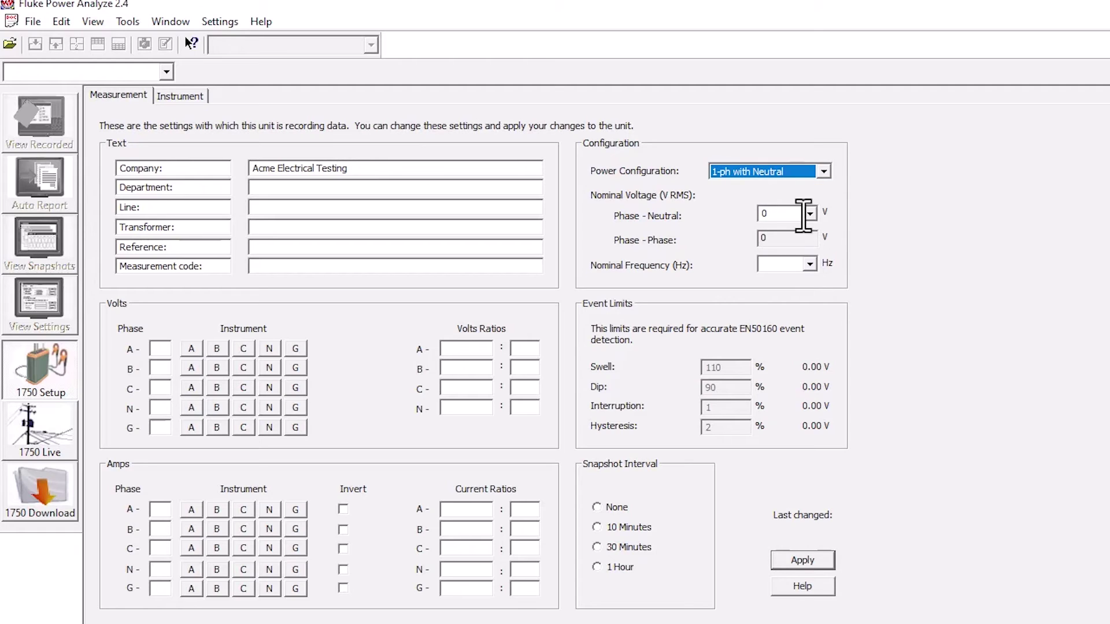
pyautogui.click(810, 213)
pyautogui.click(781, 230)
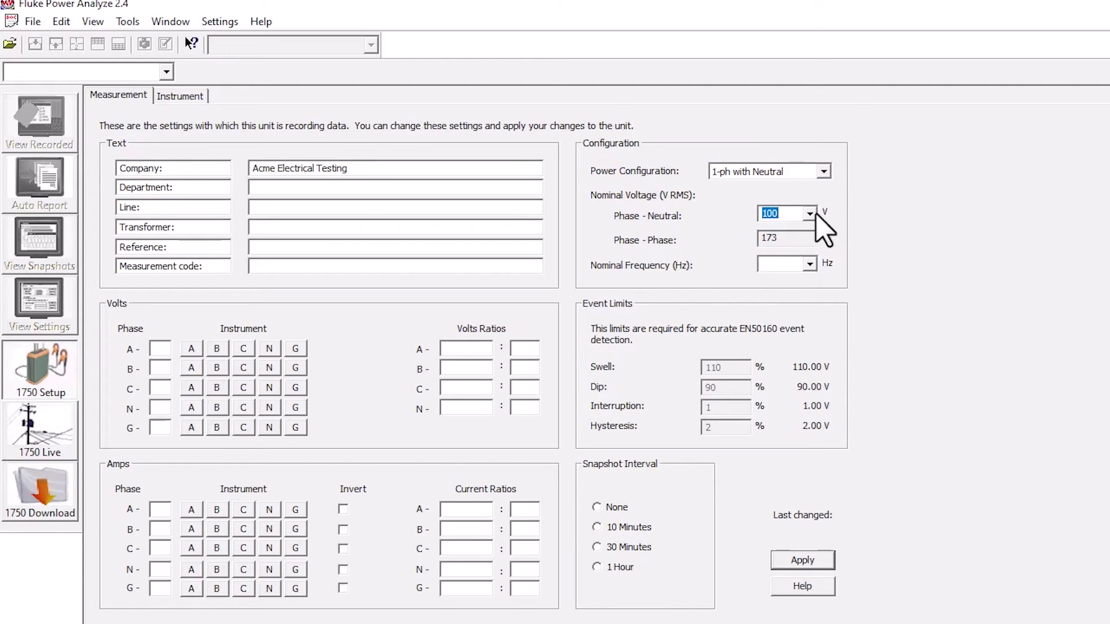
pyautogui.click(810, 214)
pyautogui.click(798, 242)
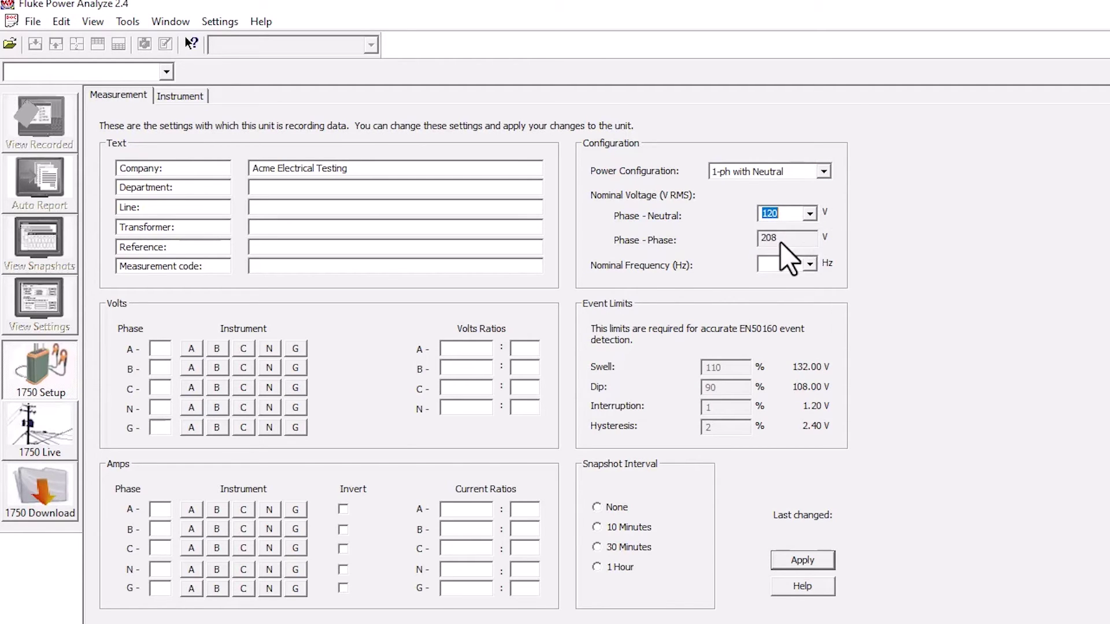
pyautogui.click(808, 265)
pyautogui.click(778, 282)
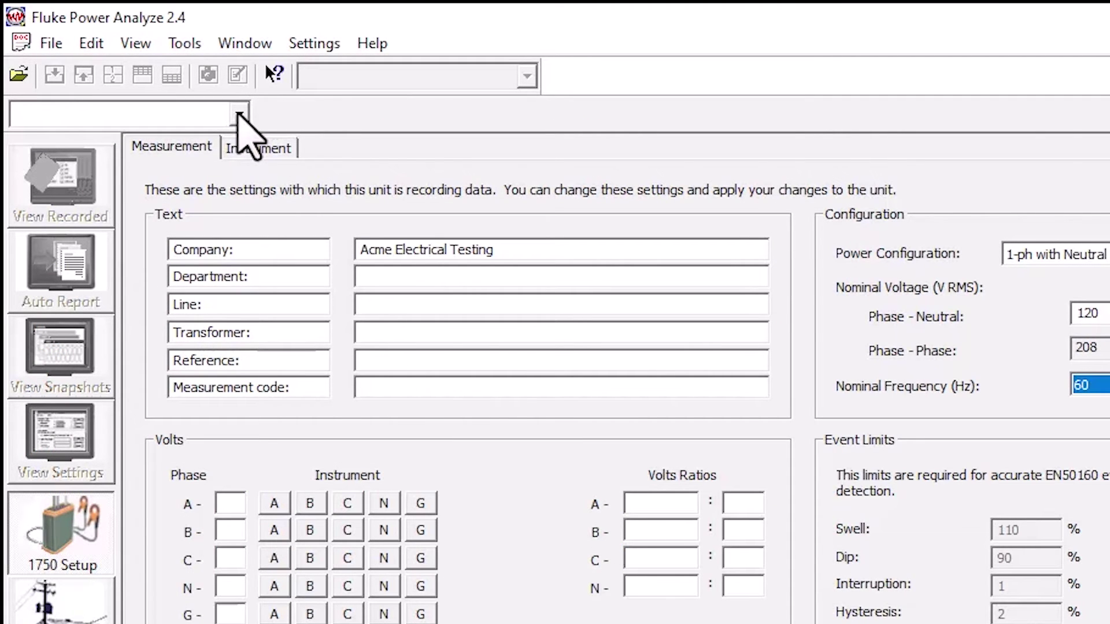
# - Connect to recorder 1750-040 and retype the Company as 'Acme Electrical Testing'
pyautogui.click(238, 114)
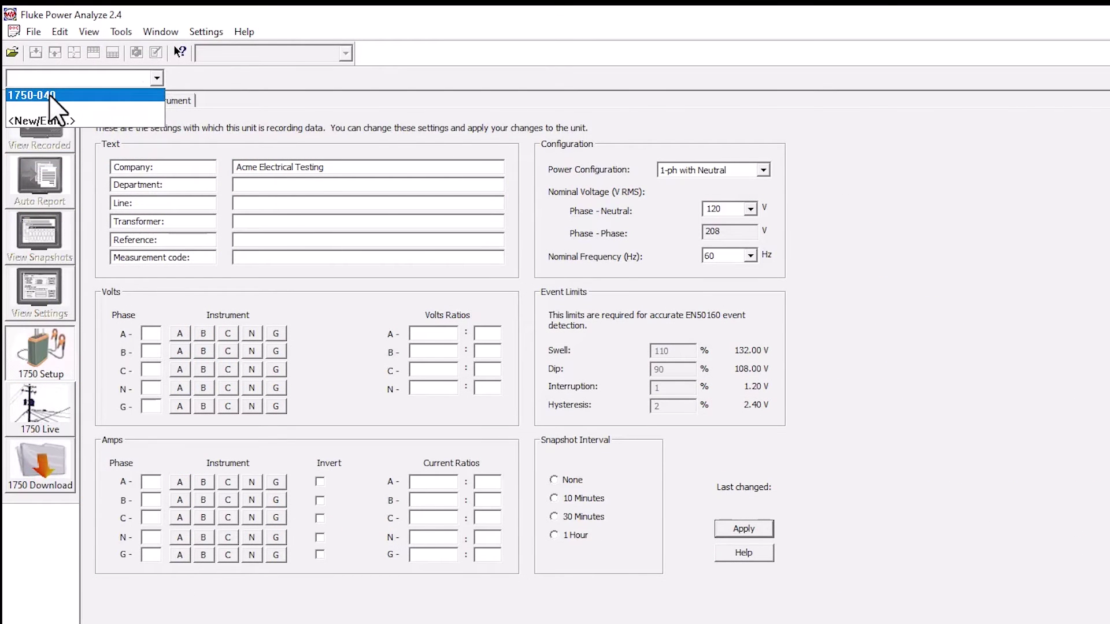
pyautogui.click(50, 94)
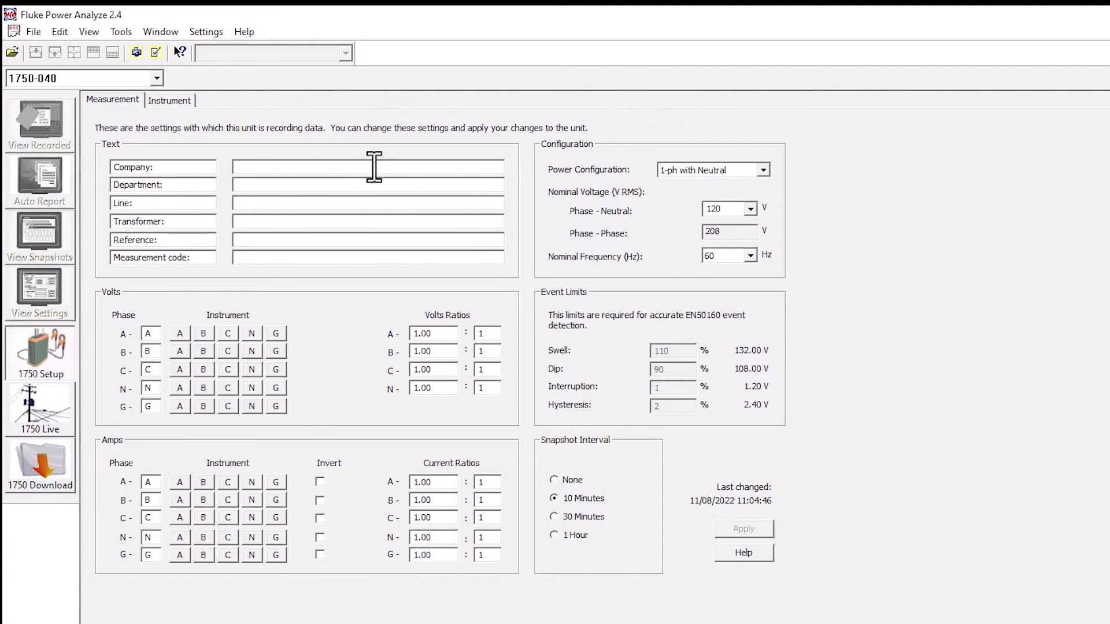
pyautogui.click(374, 167)
pyautogui.write('Ac')
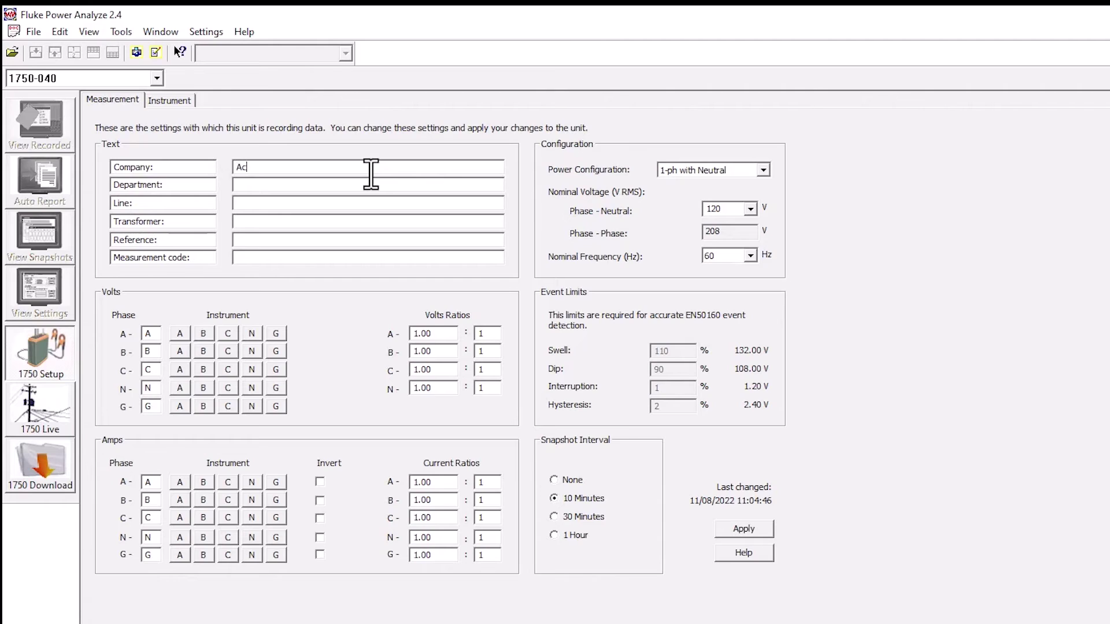
pyautogui.write('me Electrical Testing')
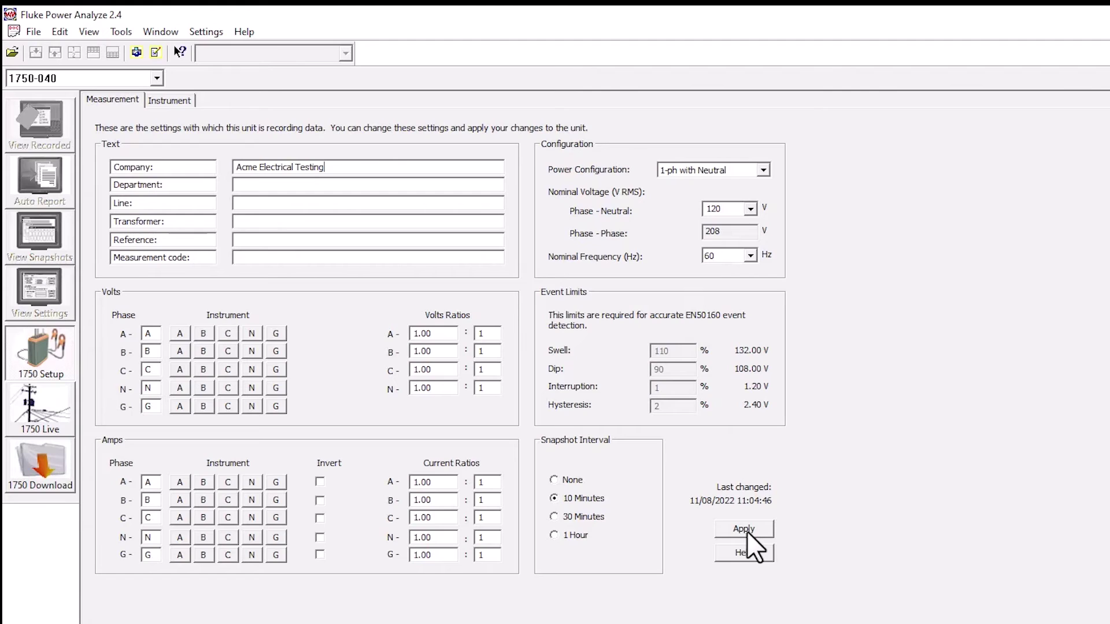
# - Apply the settings to recorder 1750-040 and acknowledge the Settings saved message
pyautogui.click(745, 531)
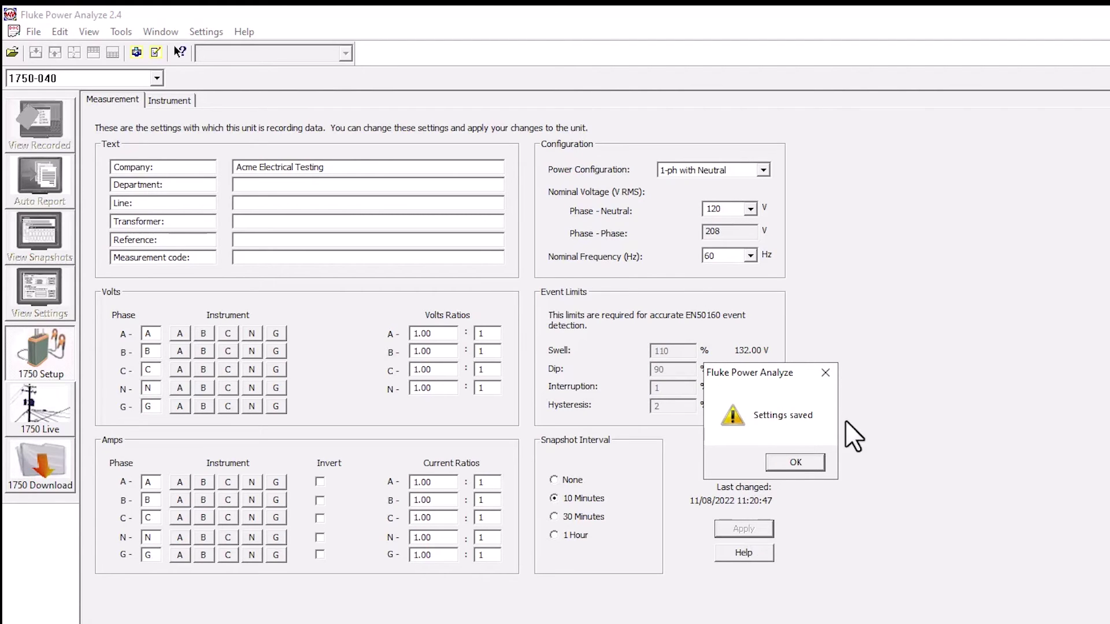
pyautogui.click(796, 465)
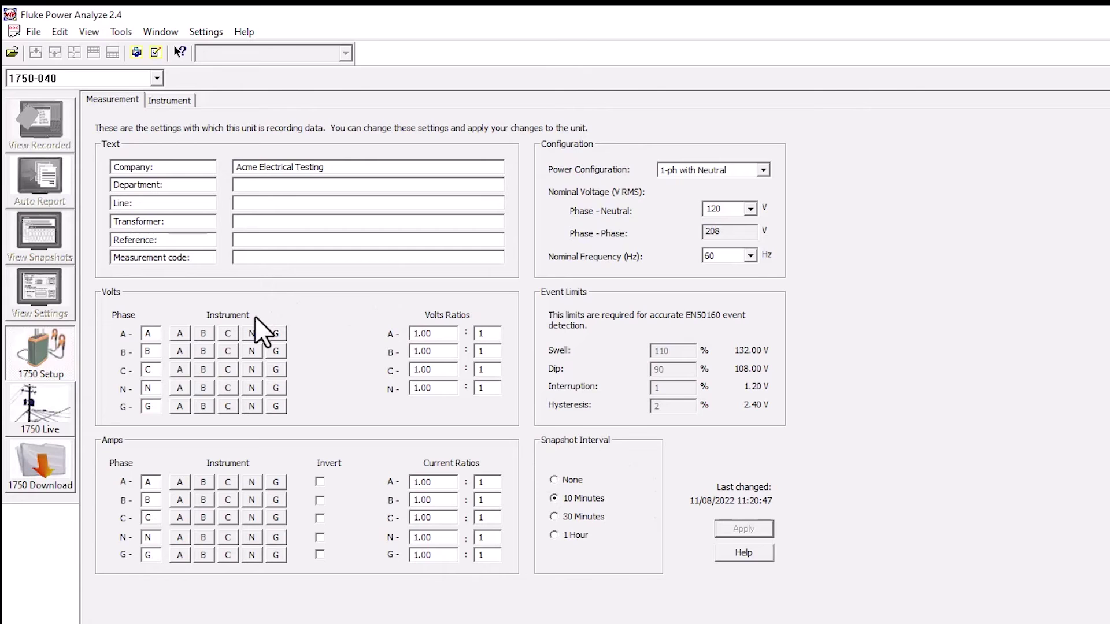
# - Open the 1750 Live scope view to see the recorder's voltage waveform
pyautogui.click(37, 408)
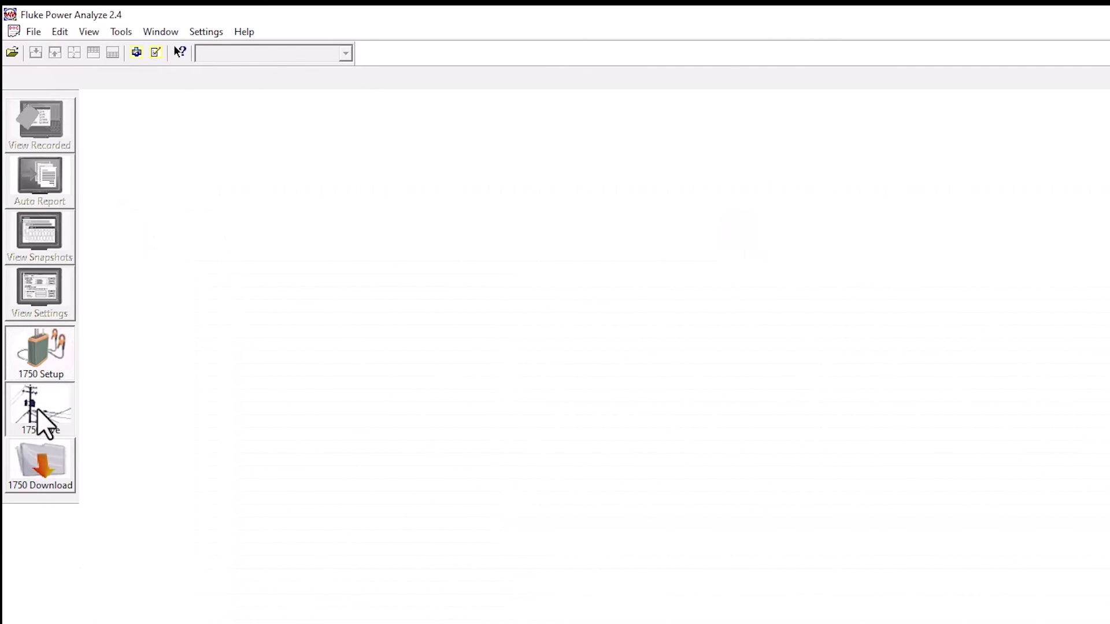